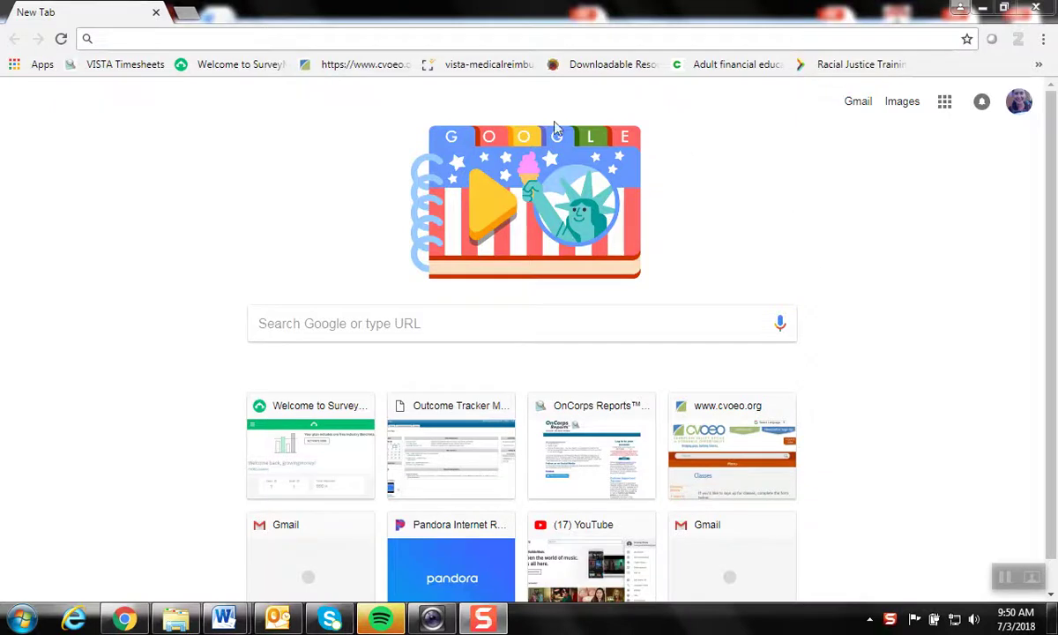
- From the SurveyMonkey dashboard, open the Financial Futures Program 2018 Workshops Registration Page survey
click(254, 66)
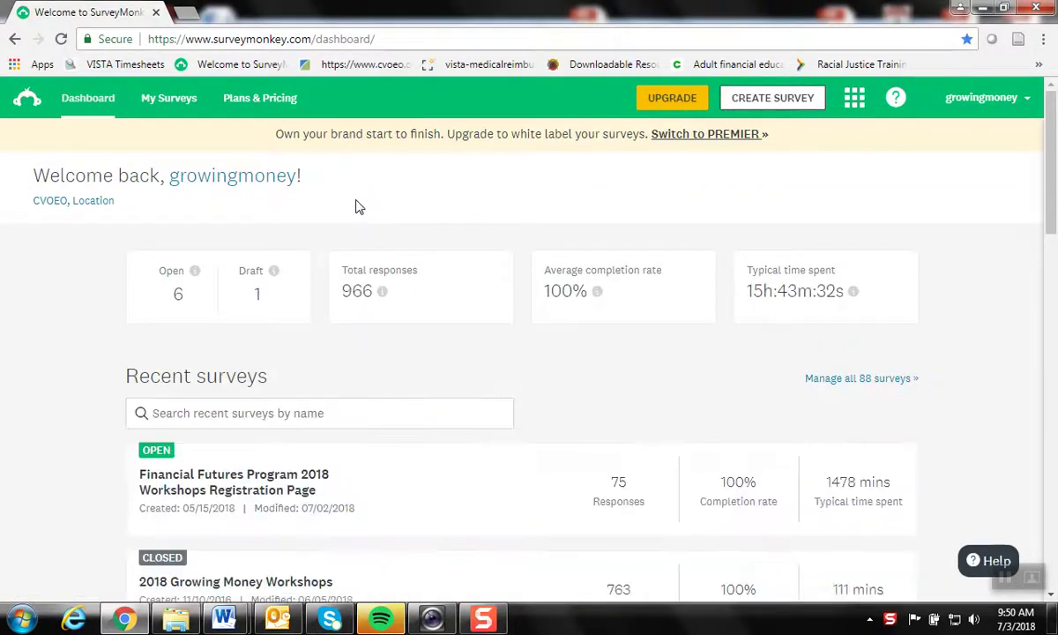
click(243, 496)
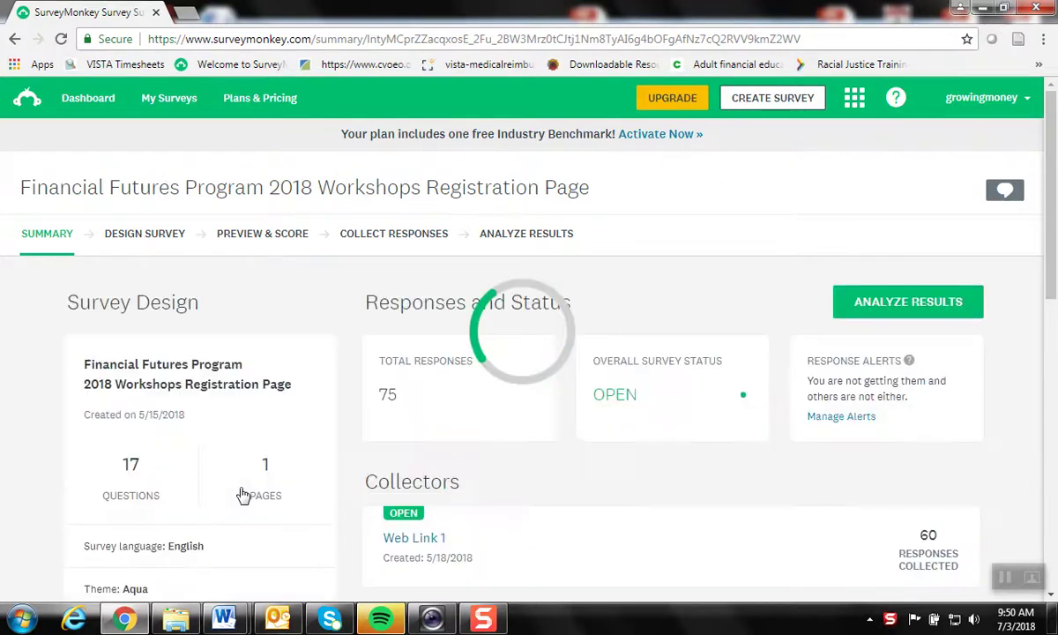
- Open Analyze Results for the workshops registration survey, showing all 75 respondents
click(550, 234)
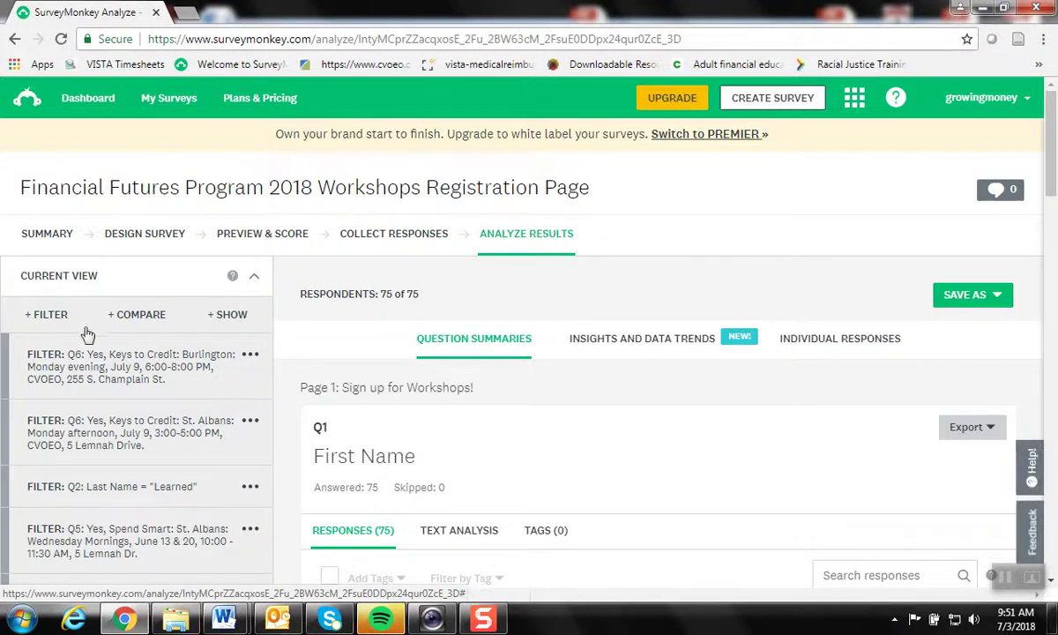
- Add a question-and-answer filter on Q5 with Yes and Spend Smart selected
click(44, 320)
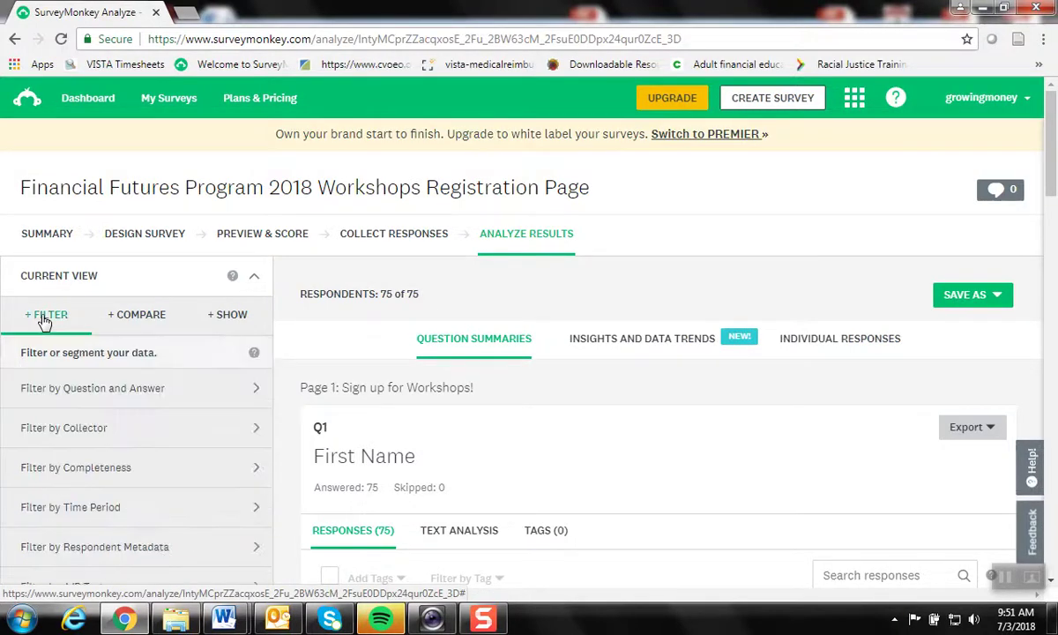
click(148, 393)
click(146, 394)
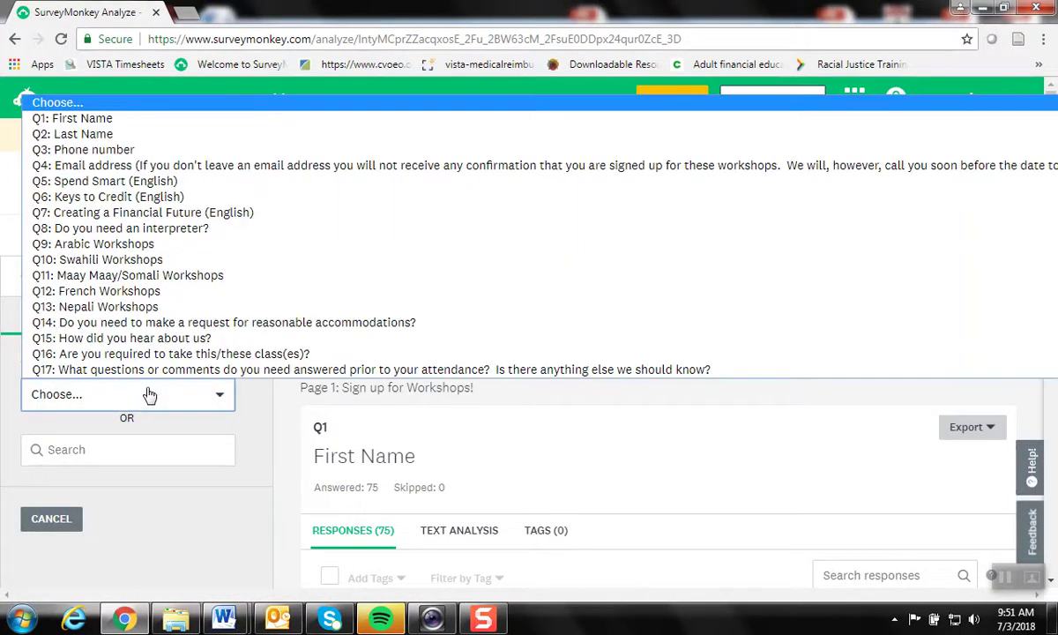
click(116, 181)
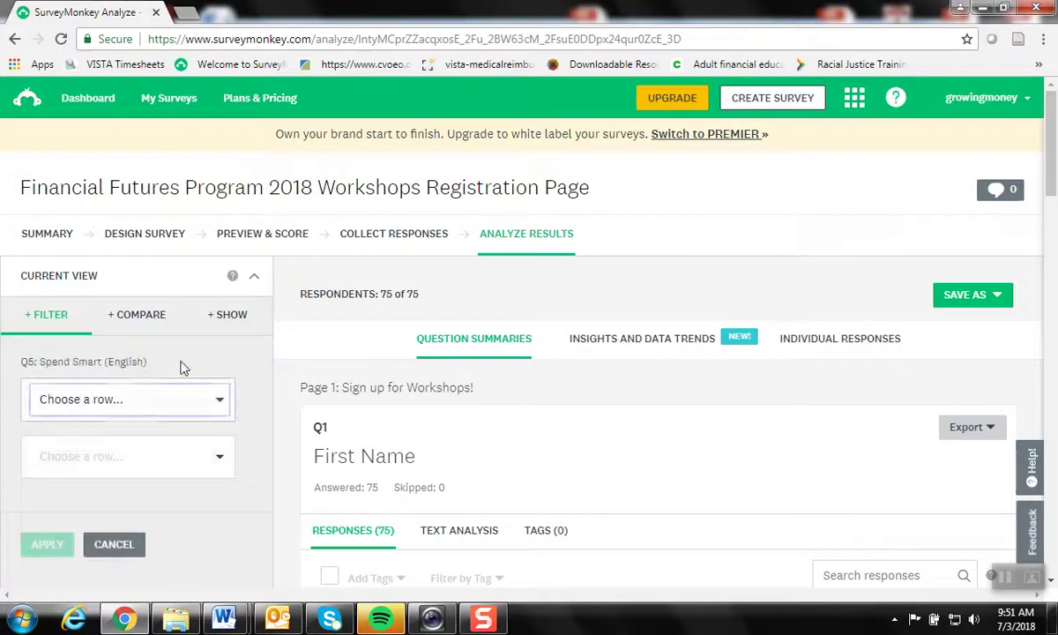
click(153, 404)
click(146, 440)
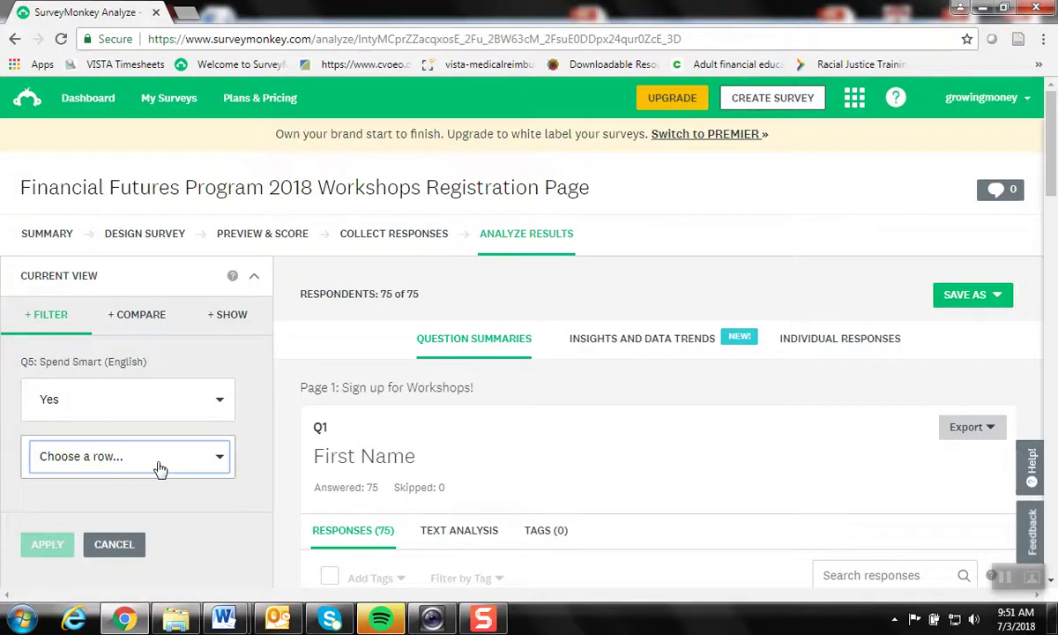
click(157, 465)
click(133, 496)
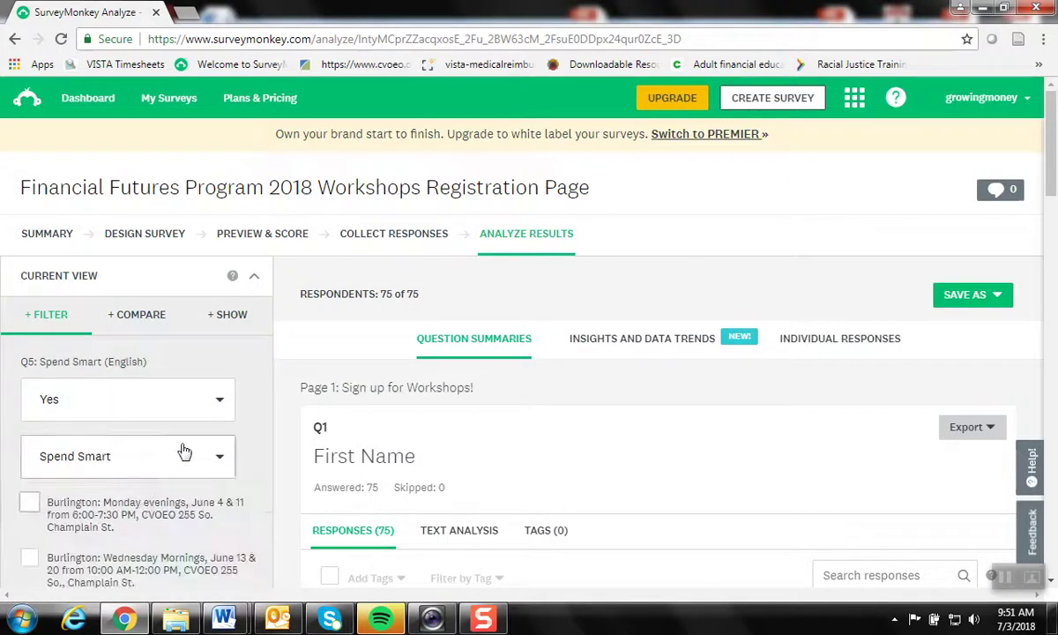
- Tick the St. Albans July 18 & 25 workshop and apply the filter
scroll(277, 261, down, 3)
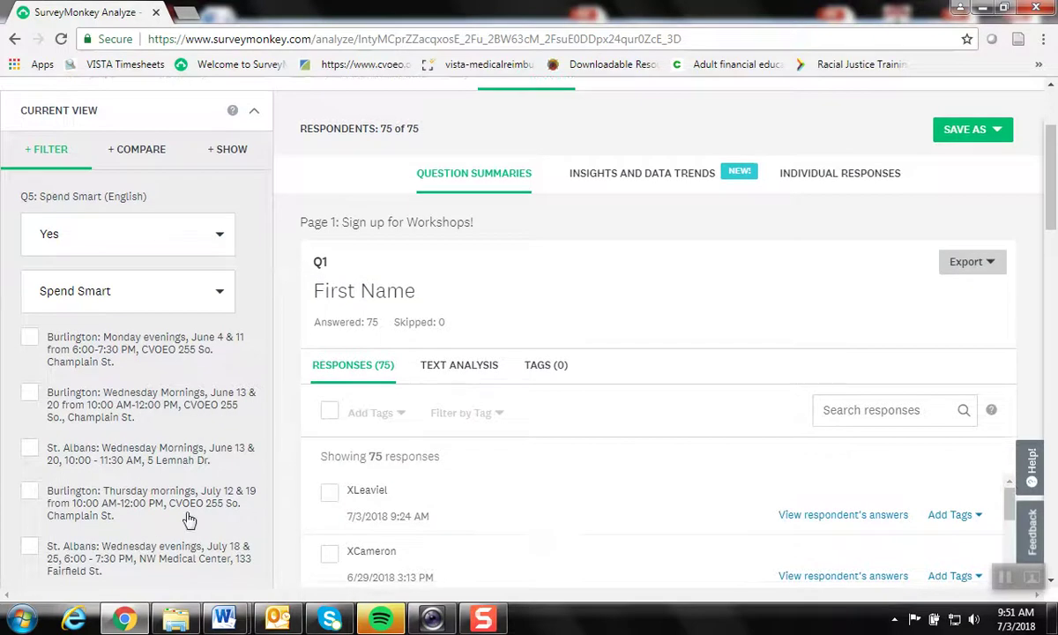
scroll(188, 507, down, 2)
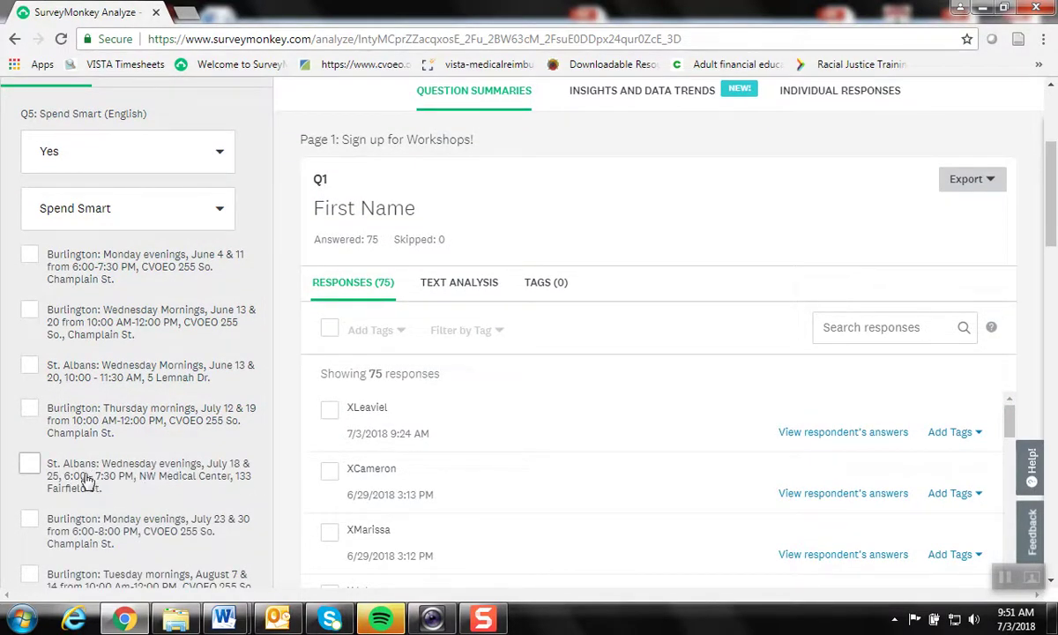
click(27, 465)
scroll(247, 437, down, 3)
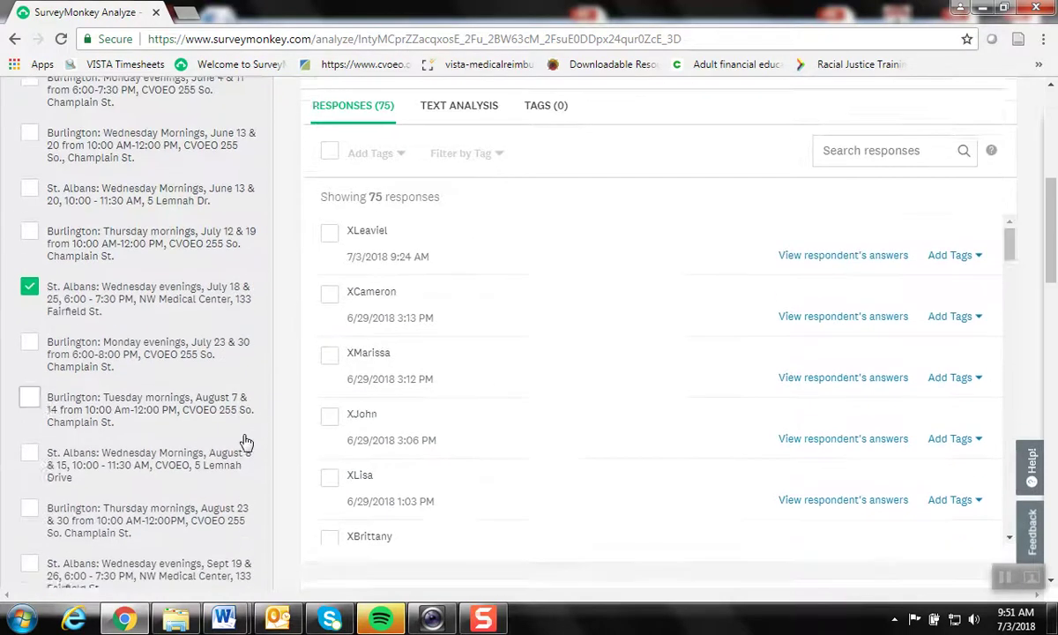
scroll(246, 442, down, 5)
click(50, 458)
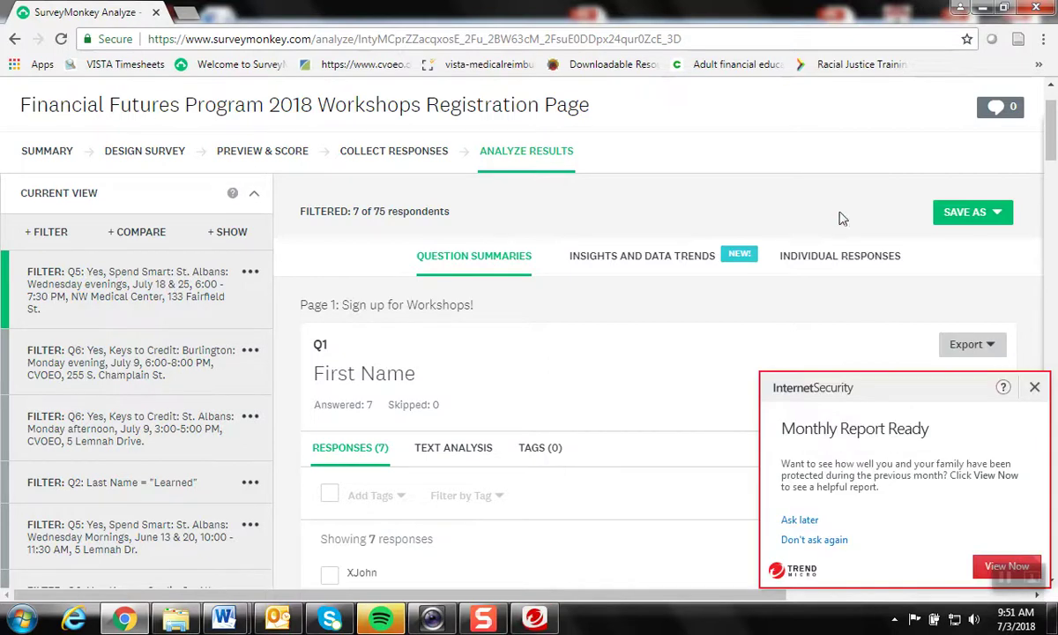
- Export all individual filtered responses as an Excel XLS file and download Data_All_180703 (1).zip
click(1035, 387)
click(977, 211)
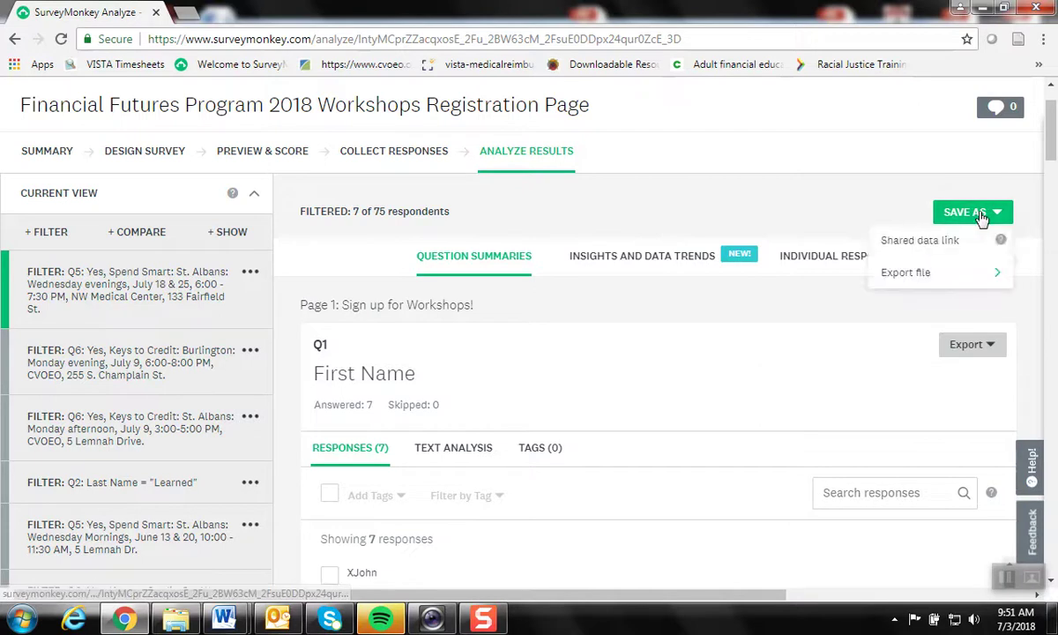
mouse_move(977, 285)
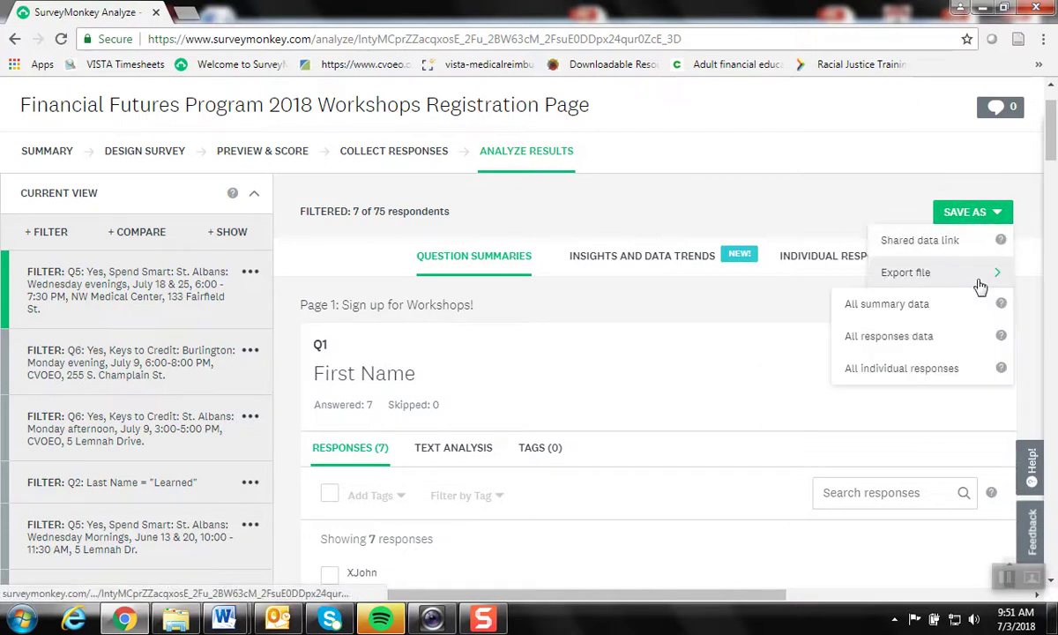
click(977, 384)
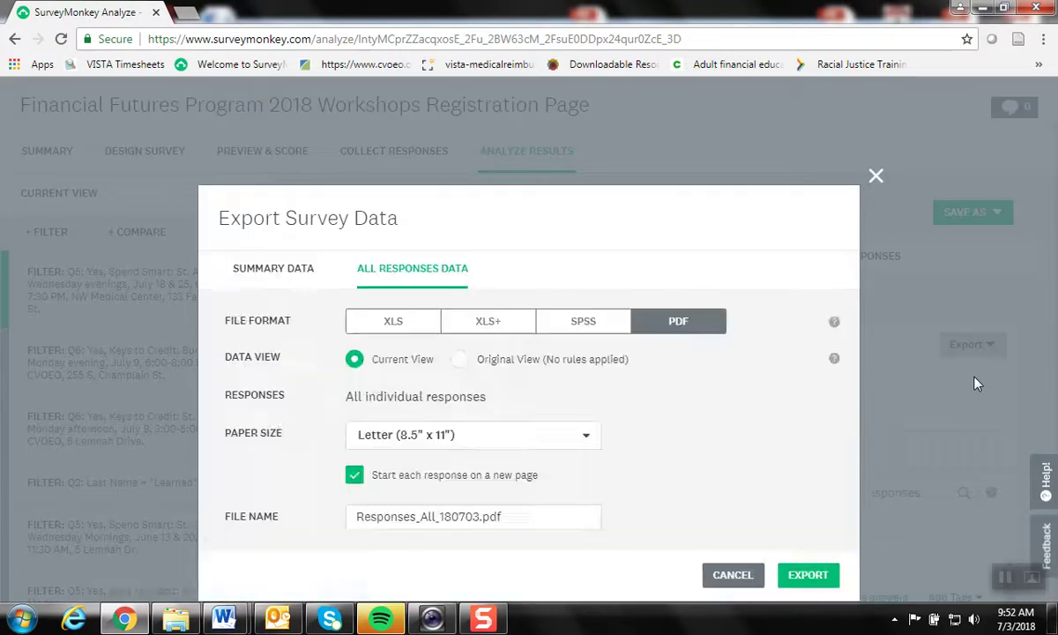
click(414, 325)
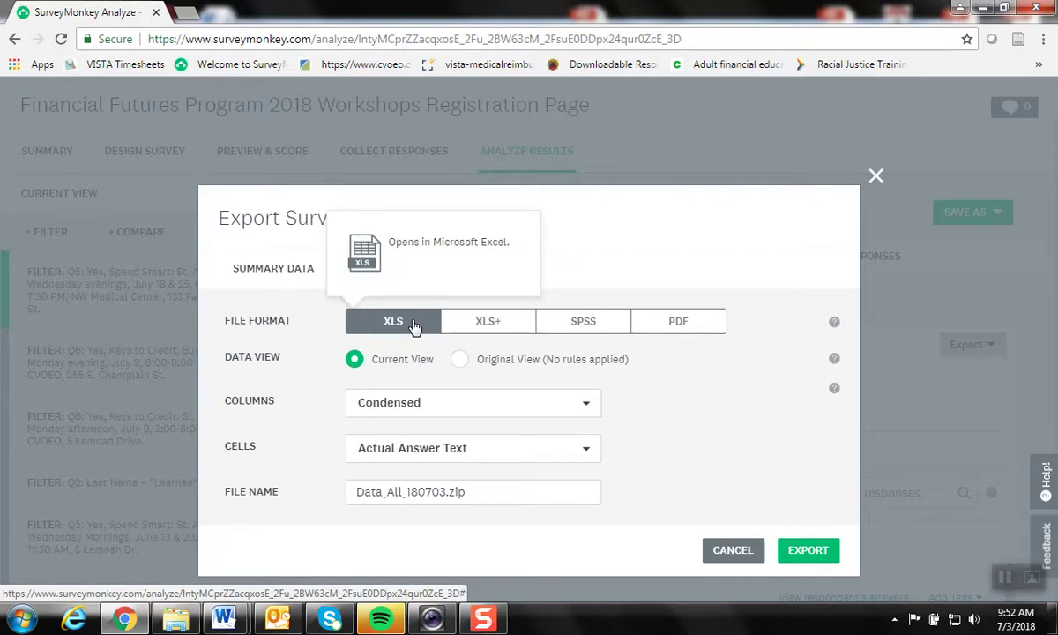
click(808, 550)
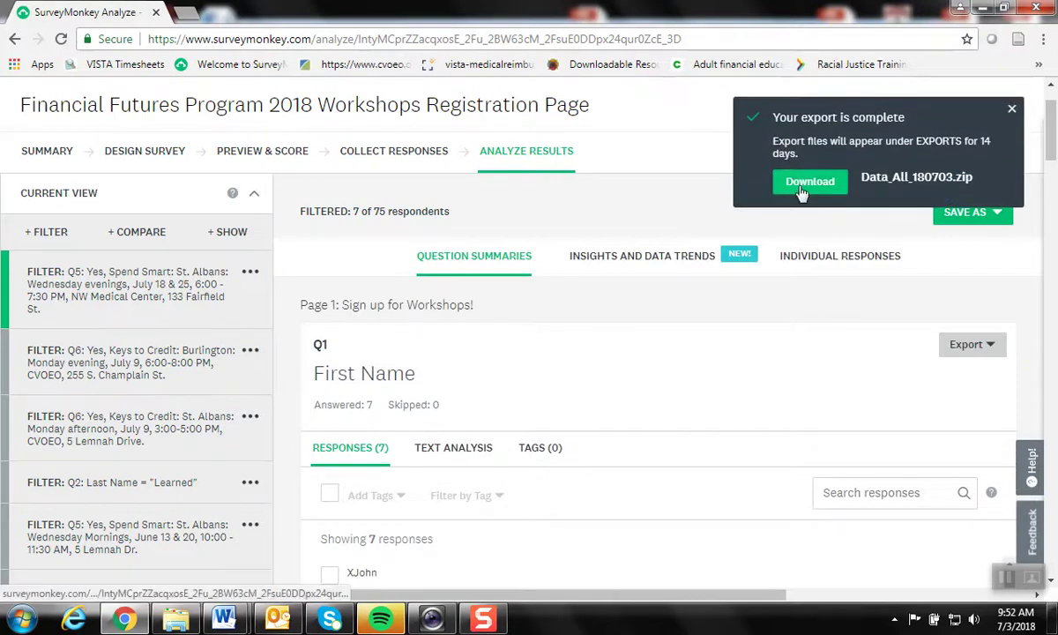
click(803, 185)
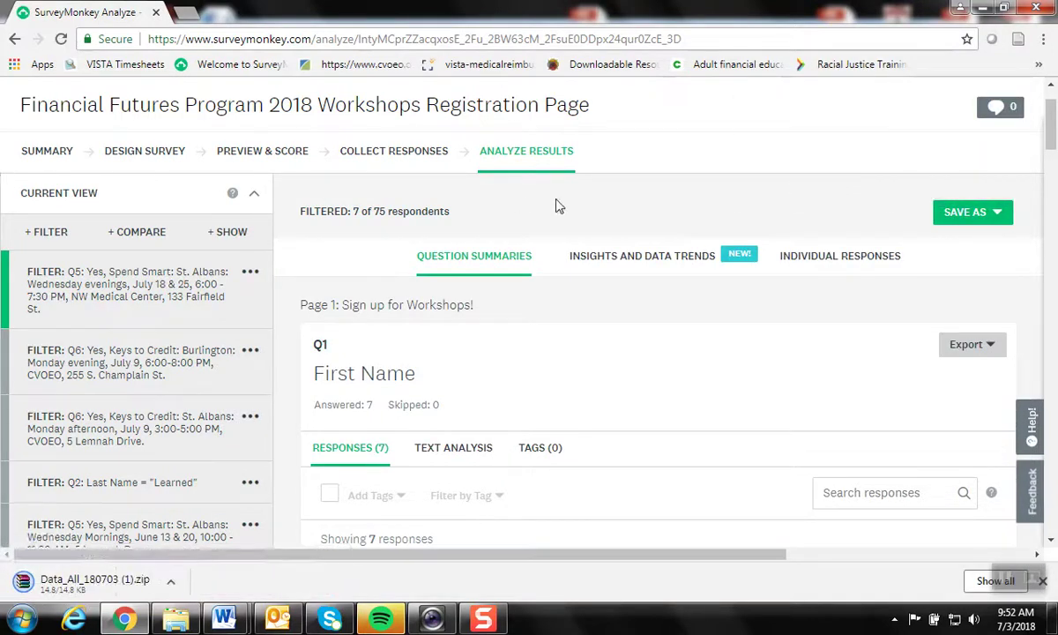
- In WinRAR, open the Financial Futures Program 2018 responses CSV from the CSV folder in Excel
click(88, 582)
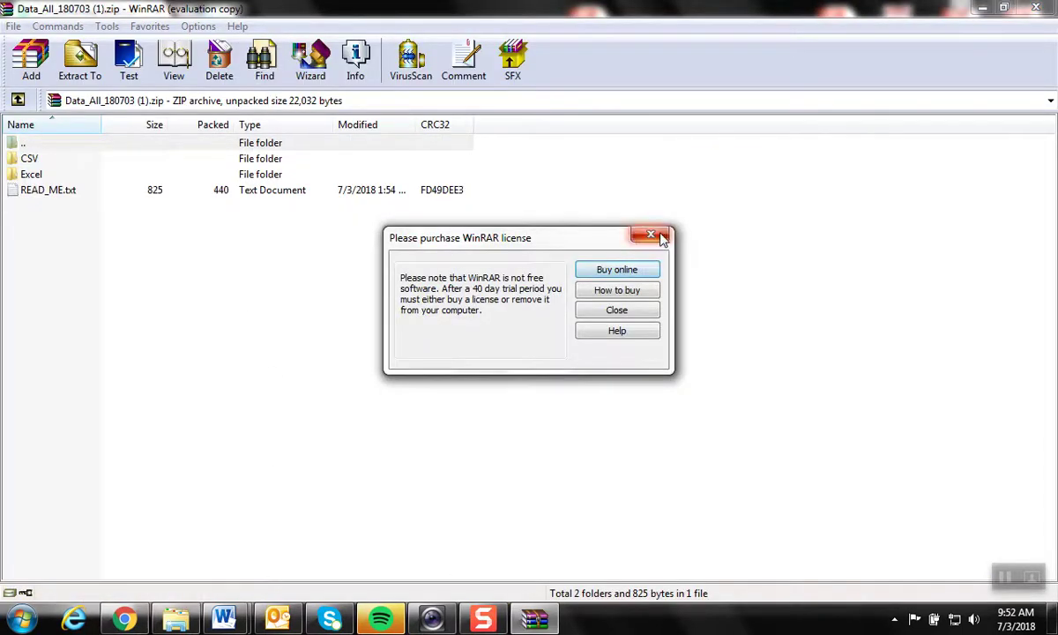
click(651, 234)
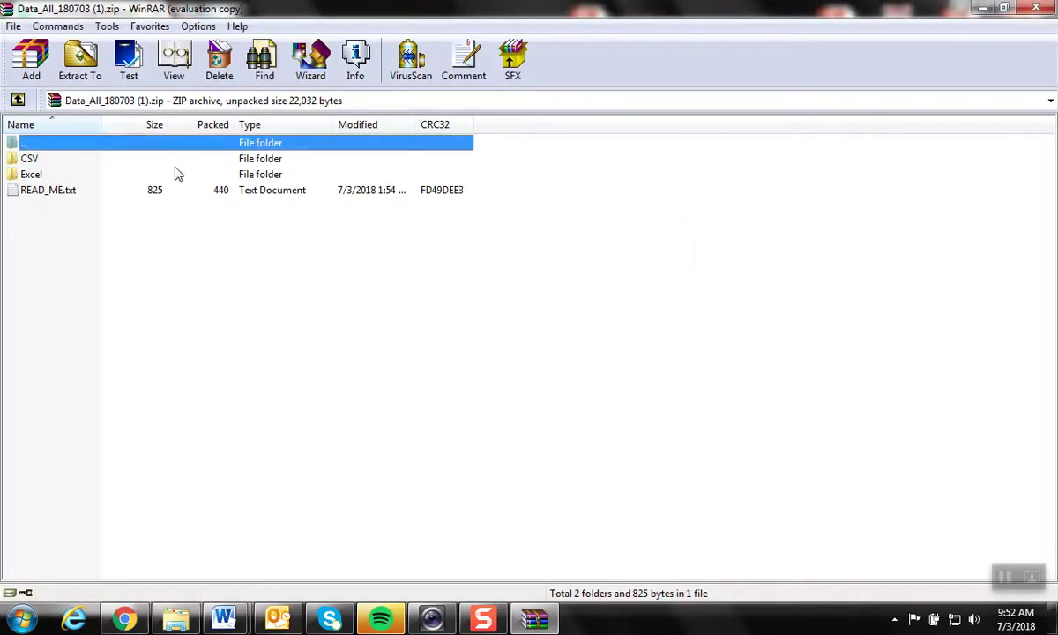
double_click(46, 164)
click(46, 174)
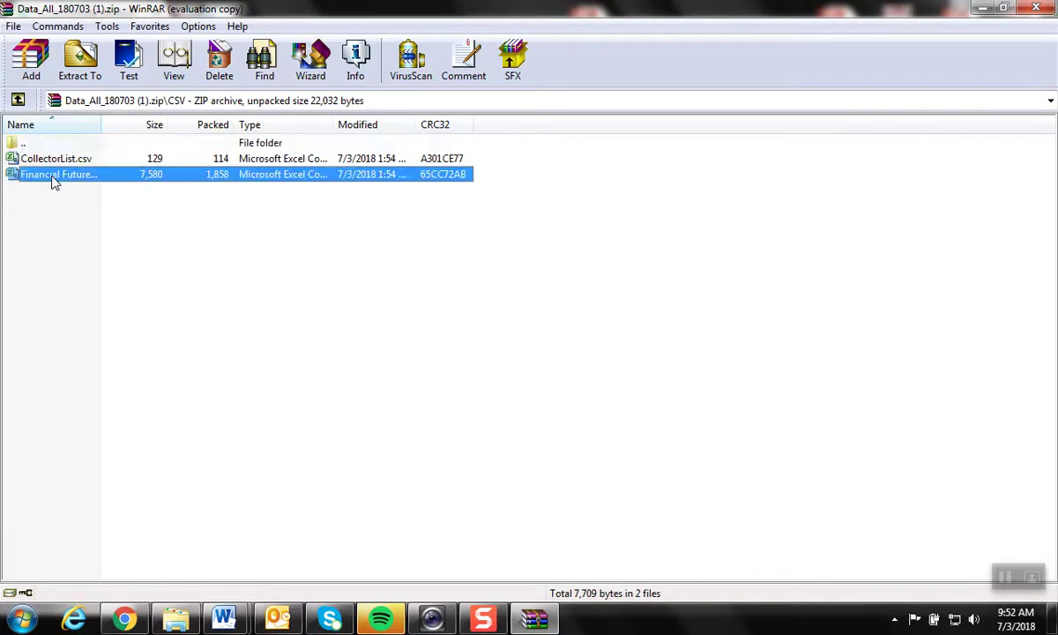
double_click(53, 177)
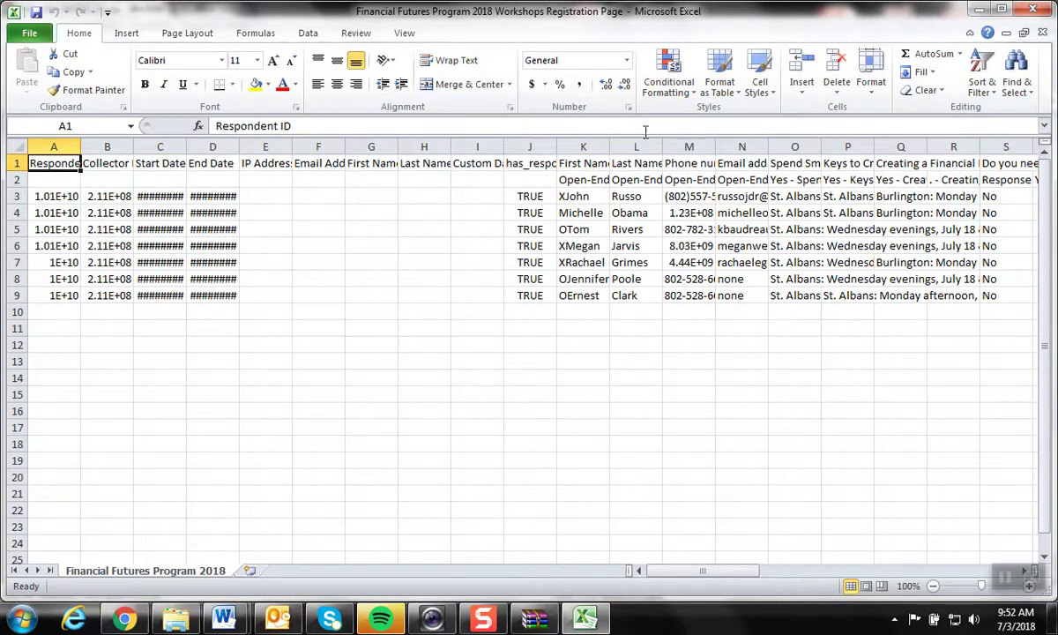
- Close Excel and WinRAR, then apply the Q6 Keys to Credit: Burlington filter (14 of 75)
click(1032, 9)
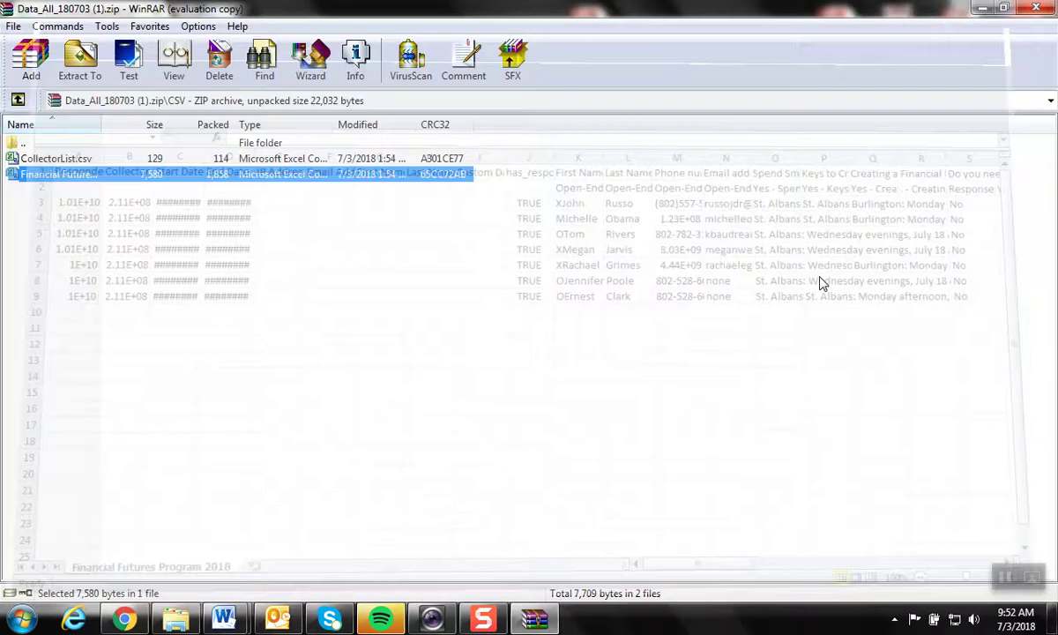
click(1037, 9)
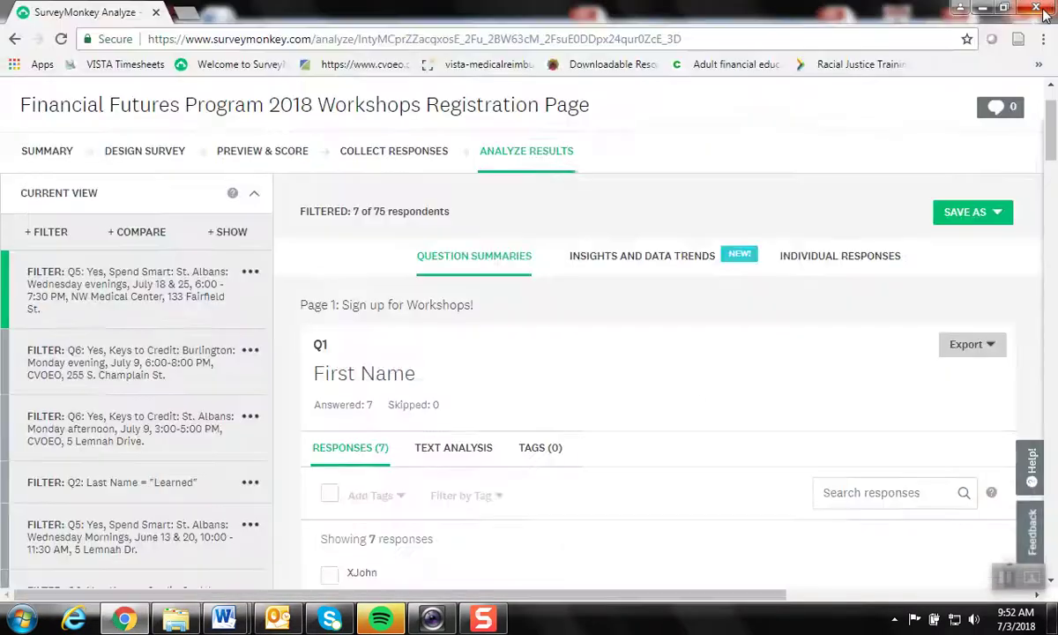
scroll(653, 344, down, 3)
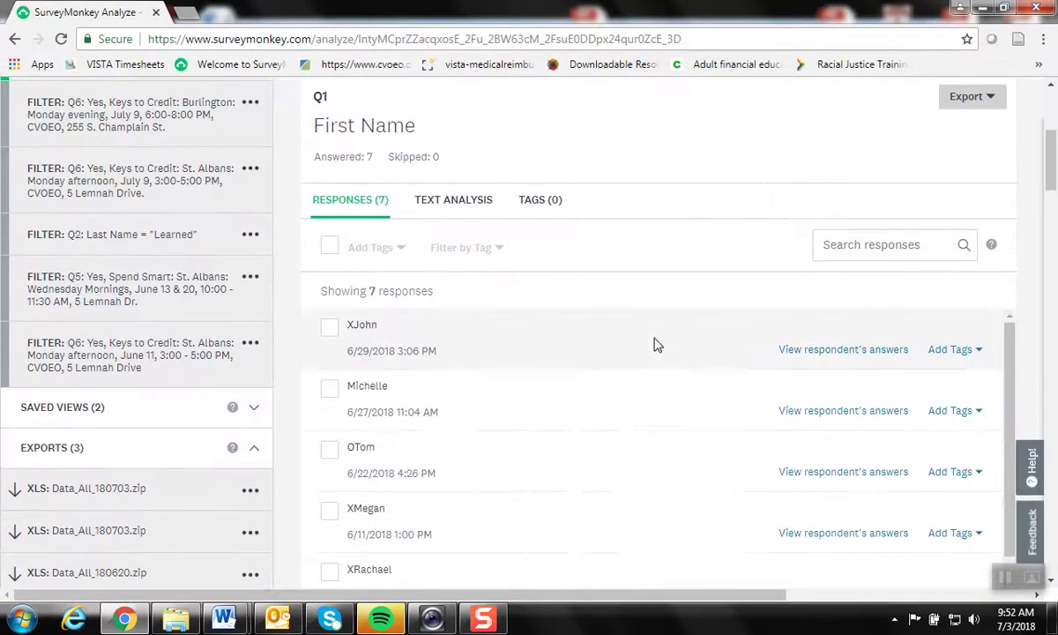
scroll(654, 344, up, 4)
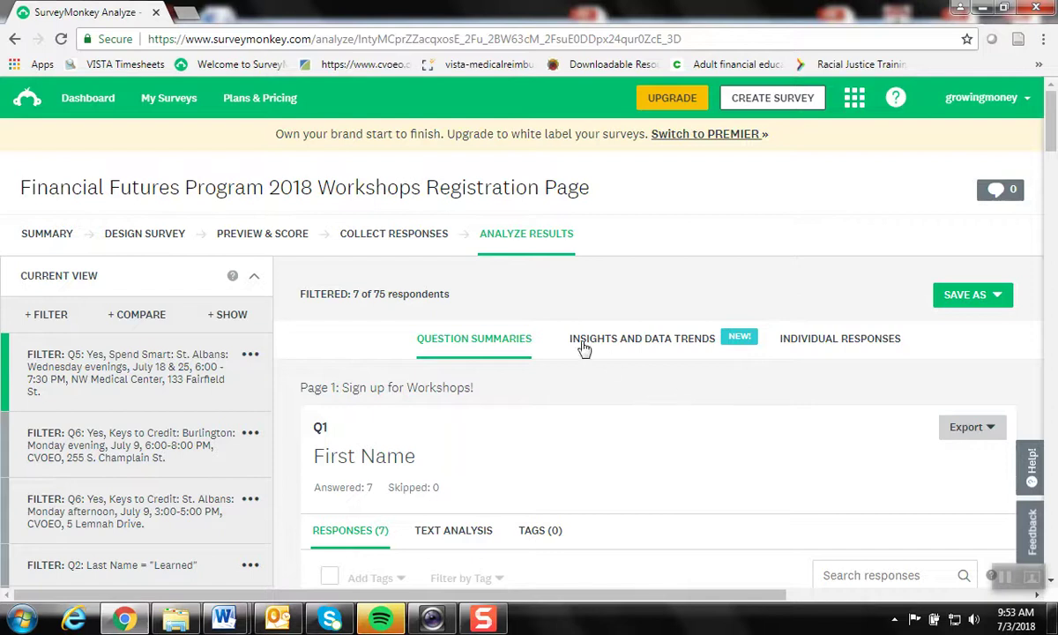
scroll(510, 308, down, 1)
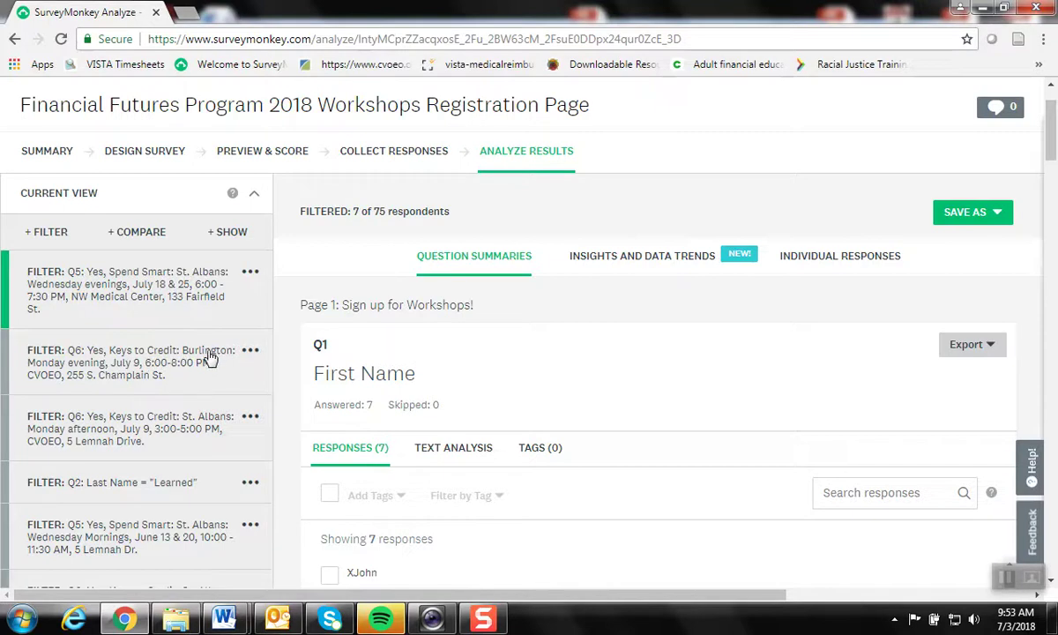
click(58, 351)
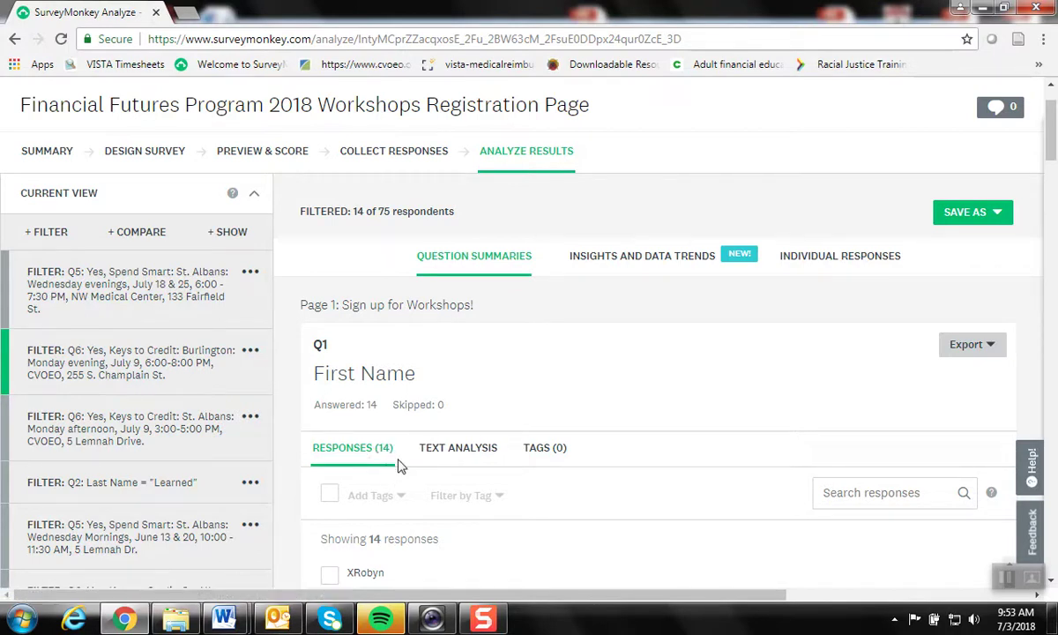
scroll(181, 406, down, 1)
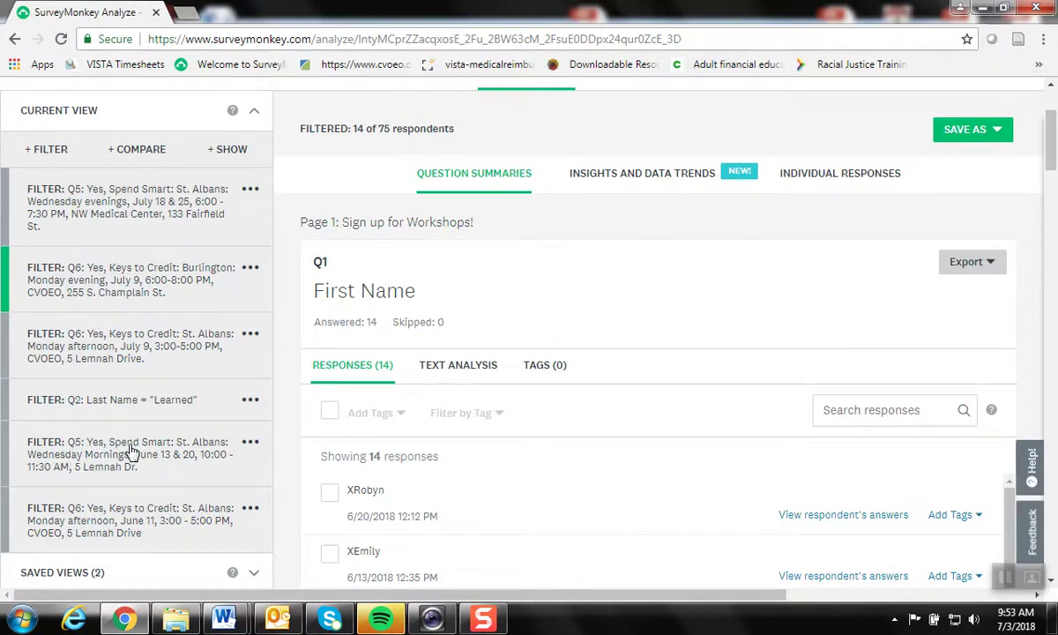
- Delete the Q5 June 13 & 20 Spend Smart and Q6 June 11 Keys to Credit filter rules
click(252, 443)
click(270, 388)
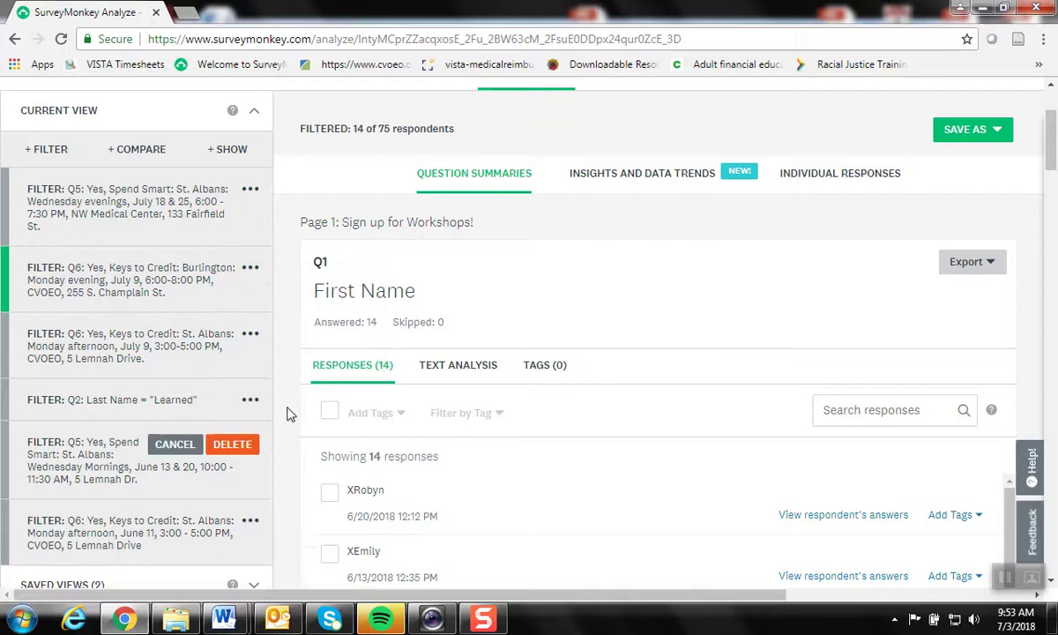
click(232, 444)
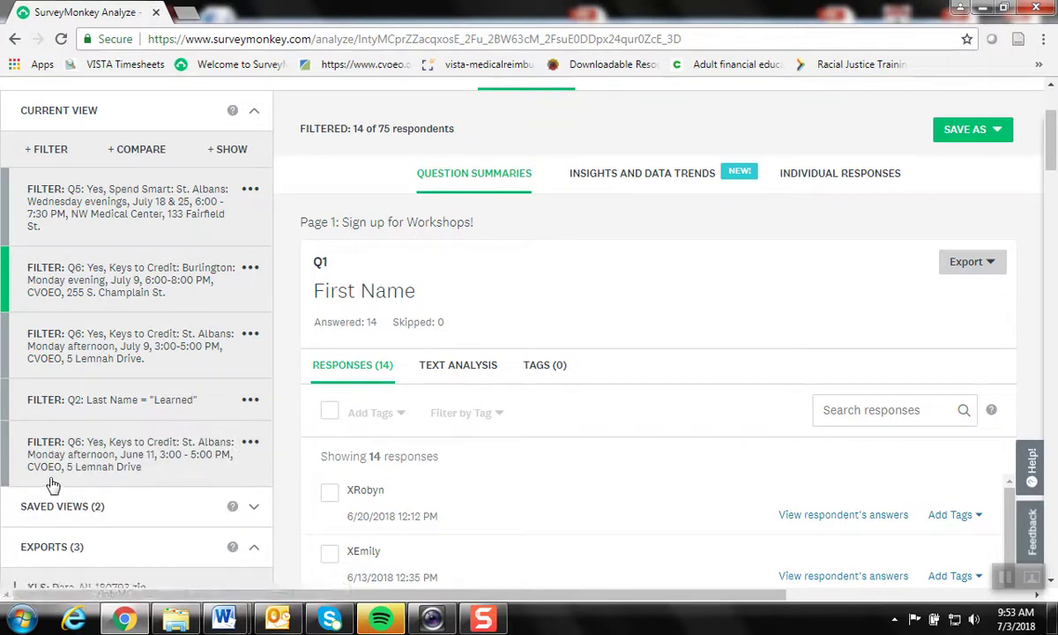
click(254, 444)
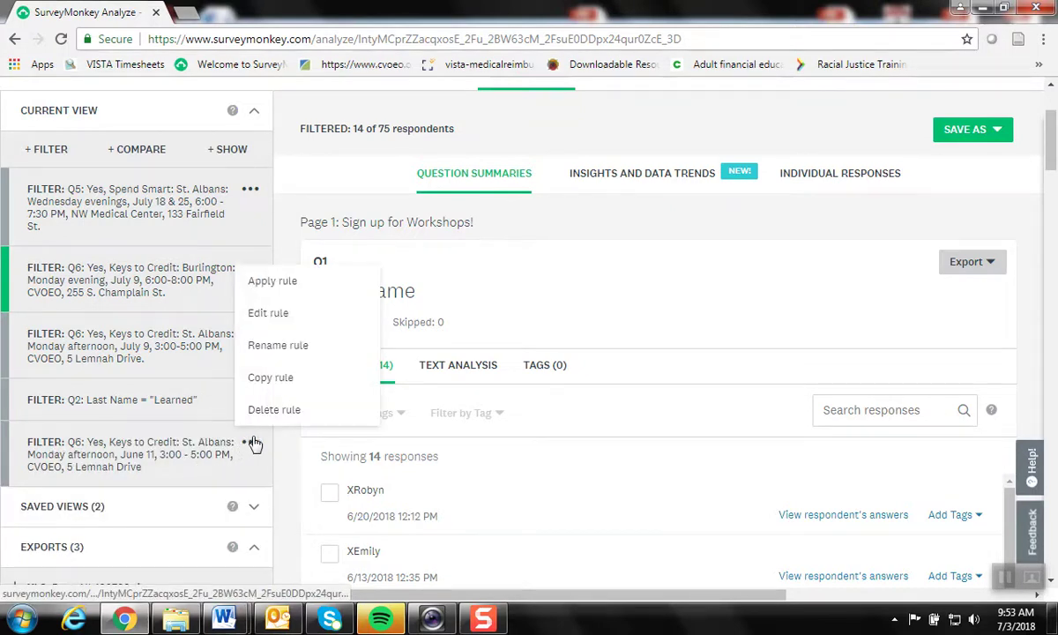
click(295, 408)
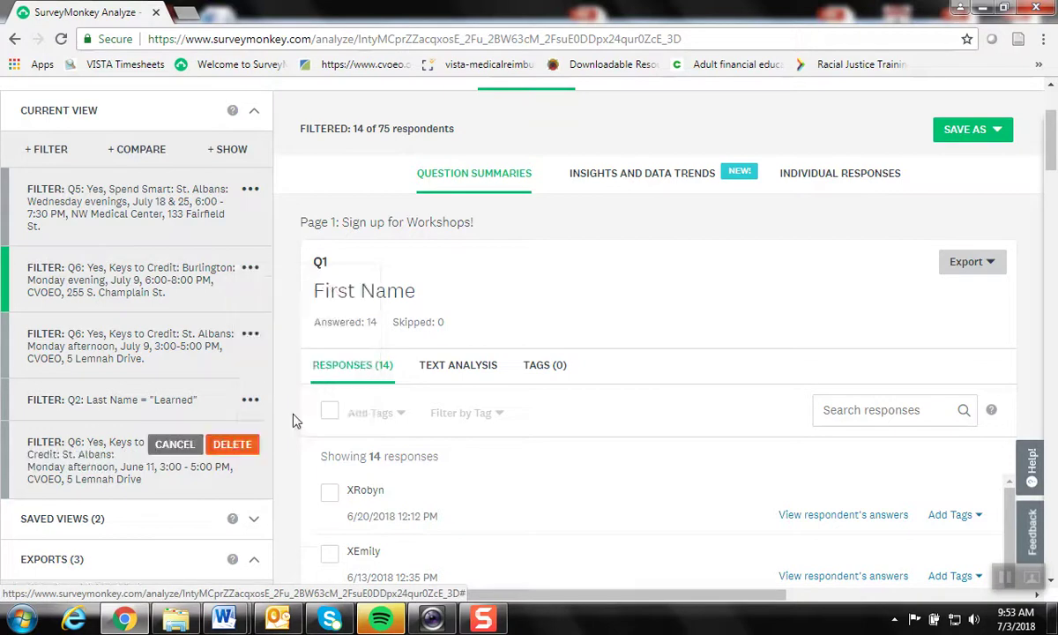
click(243, 444)
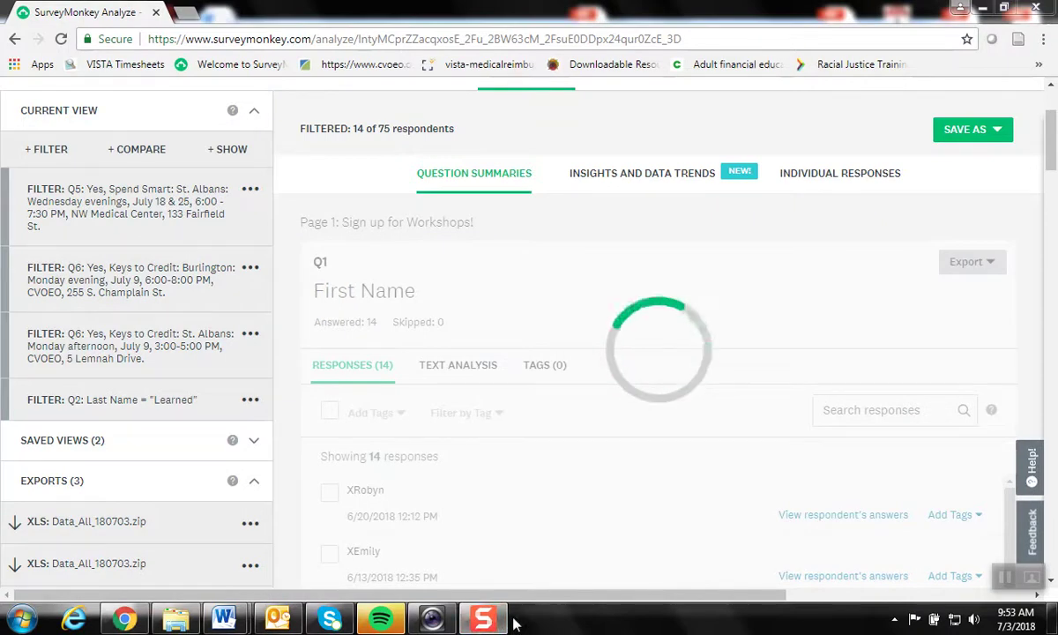
- Let the results reload unfiltered, showing 75 of 75 respondents
mouse_move(500, 624)
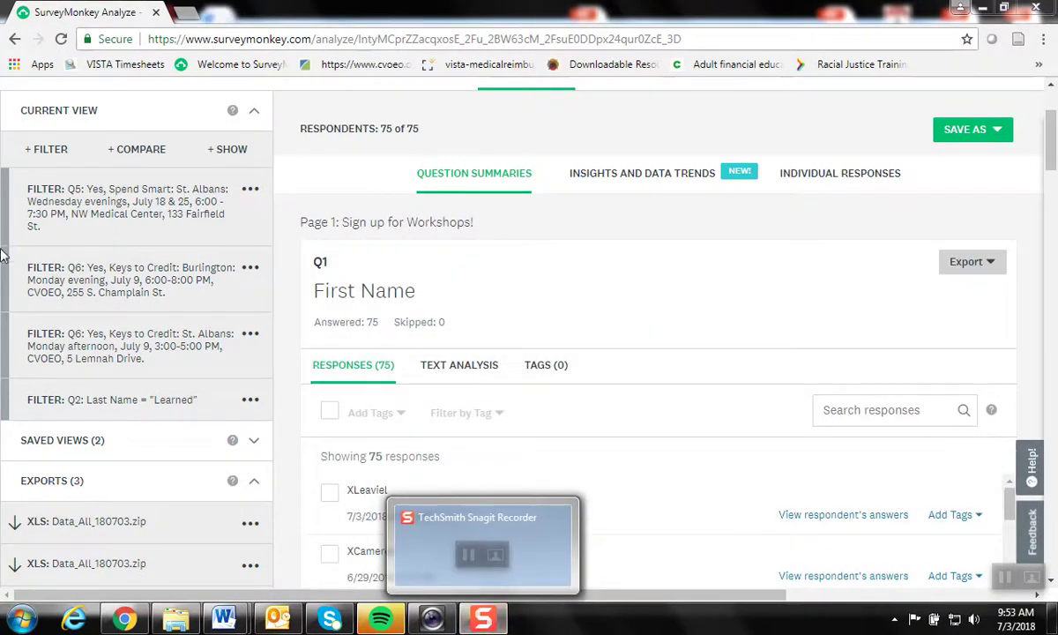